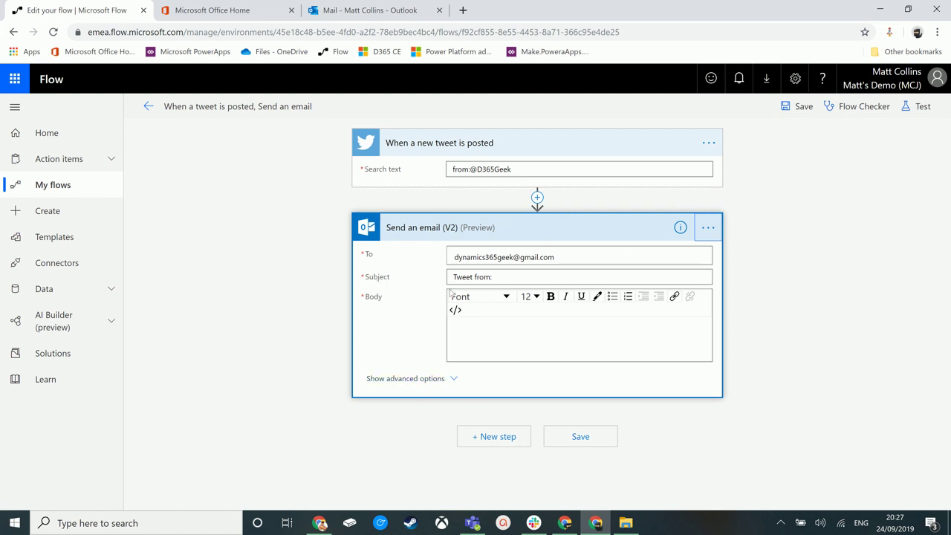
Open the dynamic content available for the email's Subject and look over the tweet fields
click(528, 277)
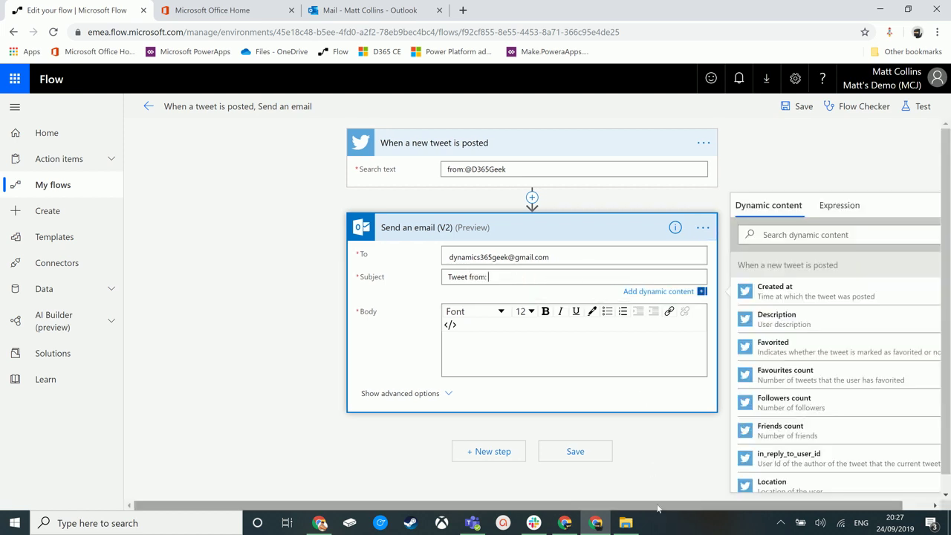
drag(659, 506, 713, 507)
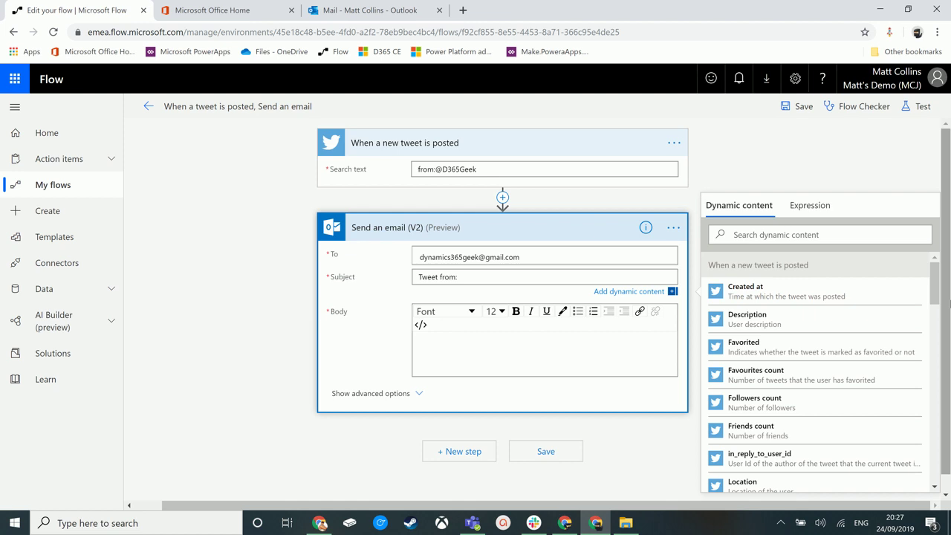
drag(949, 274, 948, 292)
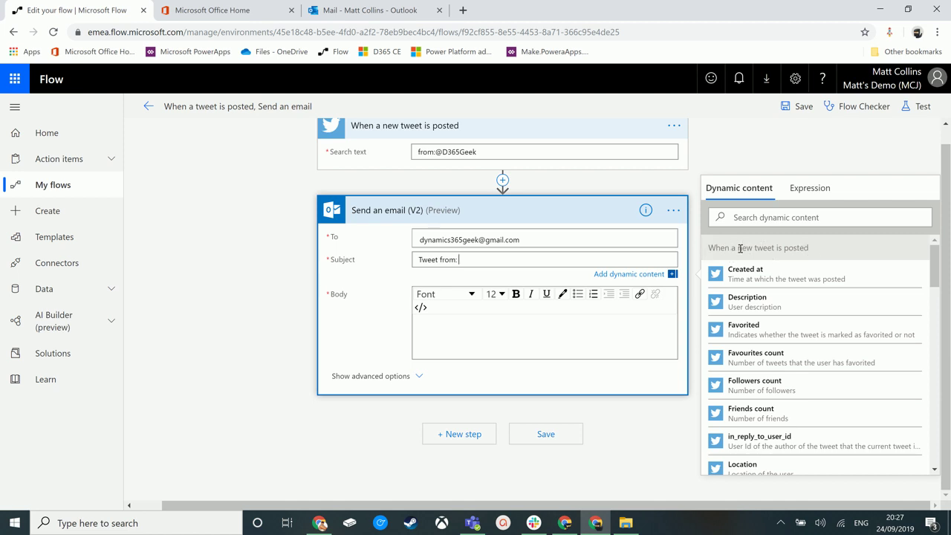
scroll(945, 276, up, 1)
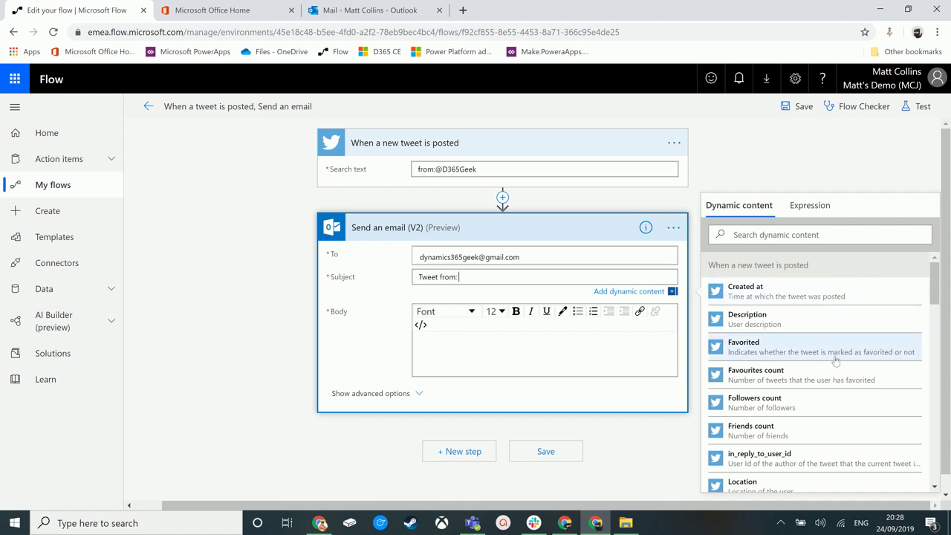
Rename the "When a new tweet is posted" trigger to "Tweet"
click(680, 159)
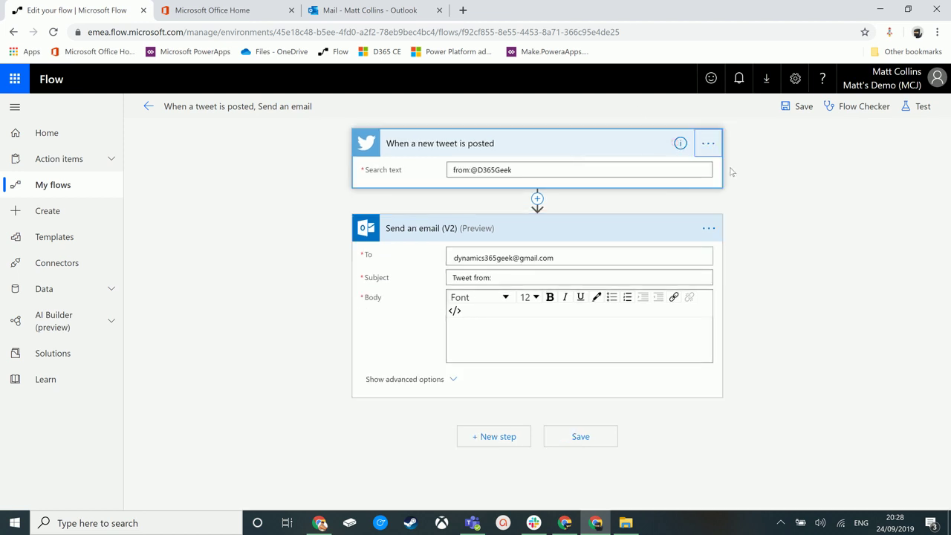
click(708, 143)
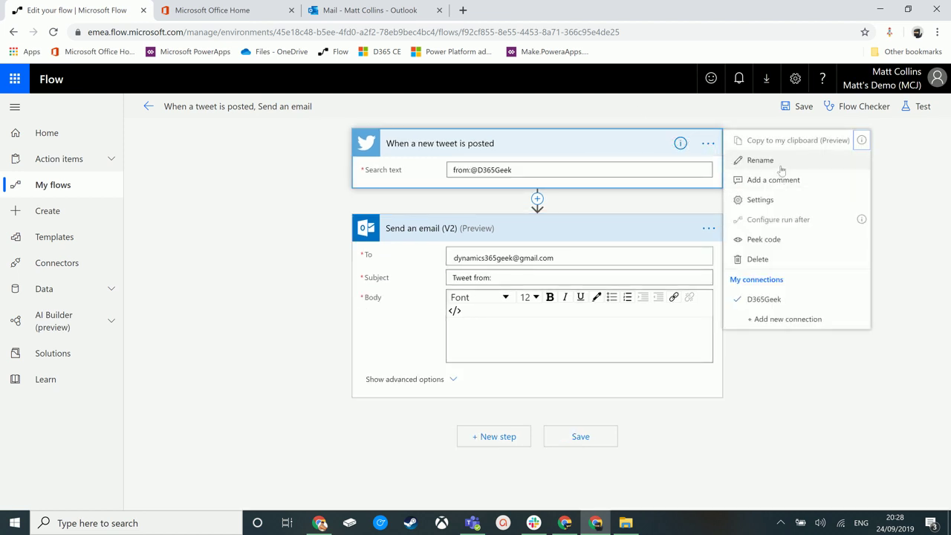
click(780, 166)
text(T)
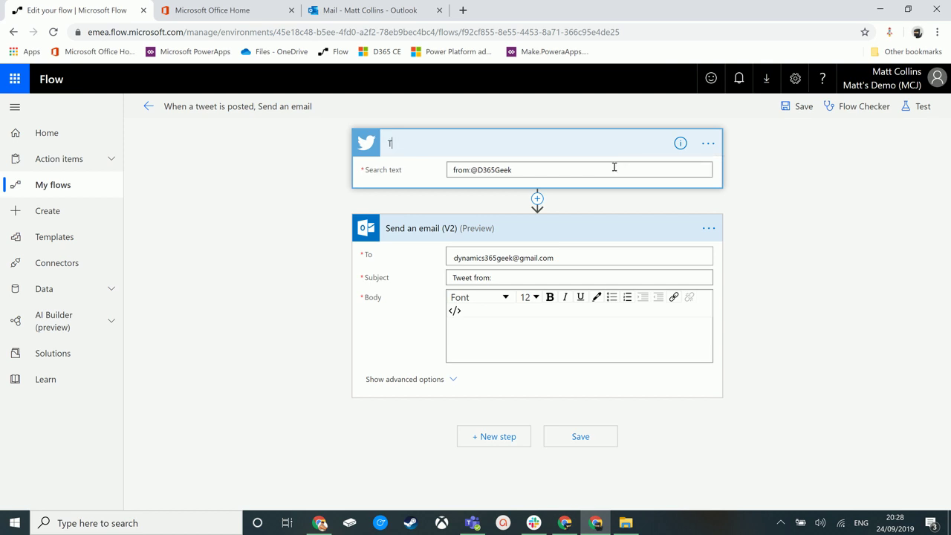
text(weet)
click(558, 346)
Search the dynamic content for "nam" and insert the tweet's Name field after "Tweet from:" in the email's Subject
click(524, 277)
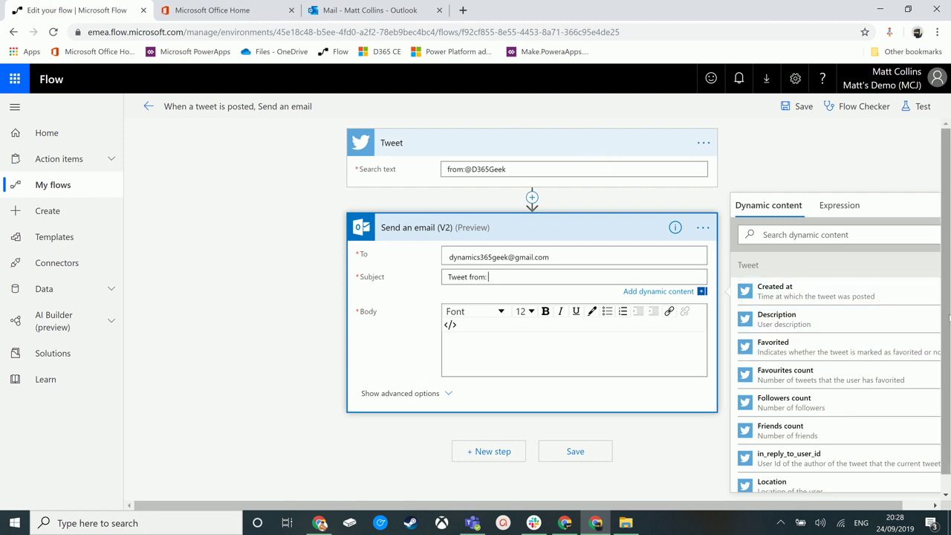
scroll(949, 316, down, 1)
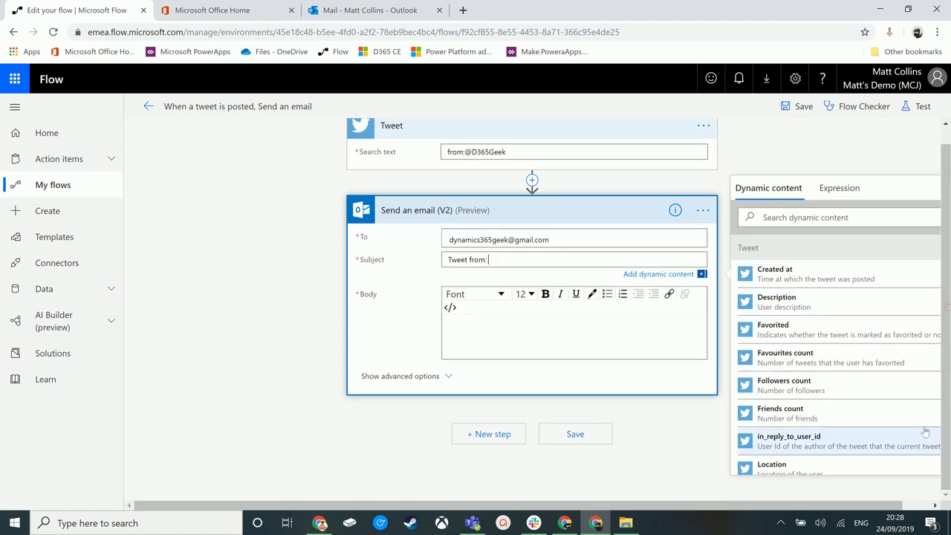
click(892, 505)
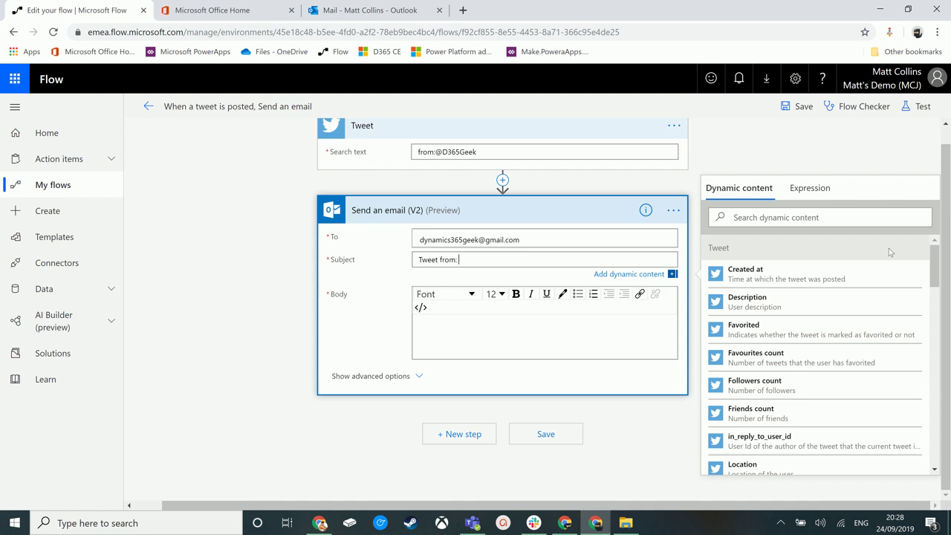
click(825, 218)
text(n)
key(BackSpace)
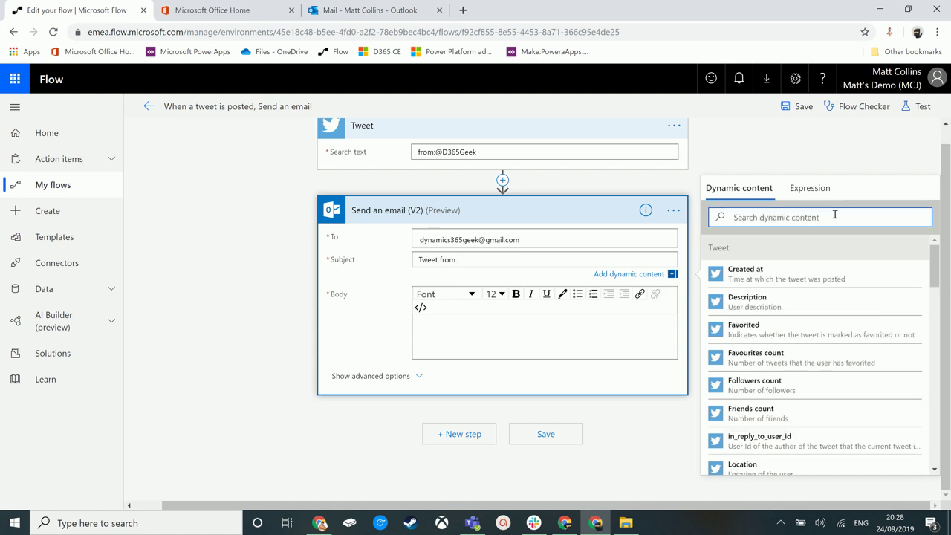
text(nam)
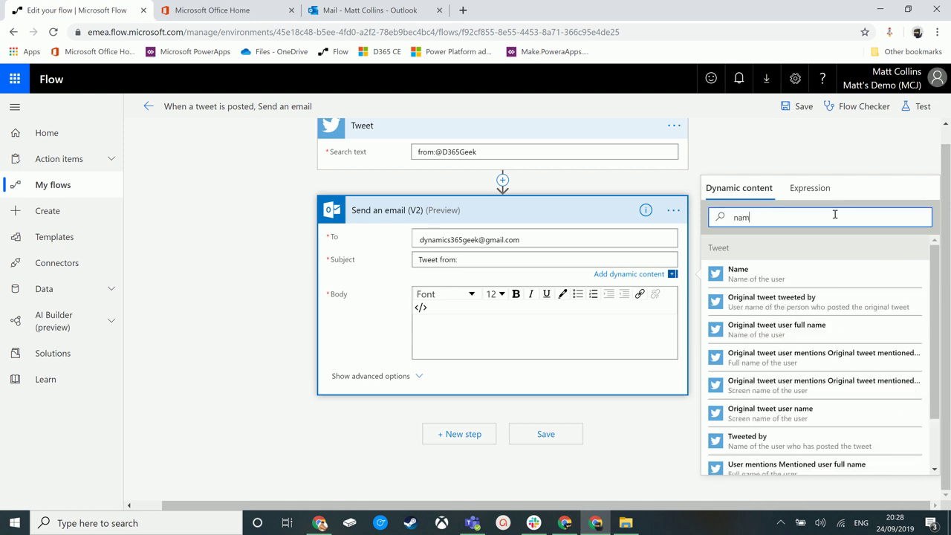
click(751, 279)
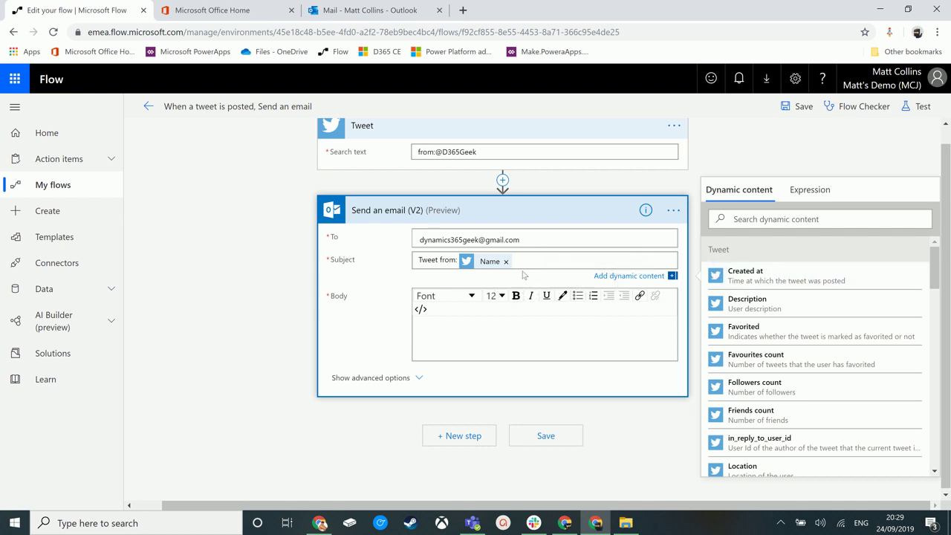
Remove the Name field from the email's Subject and insert it again after searching the dynamic content for "name"
click(506, 261)
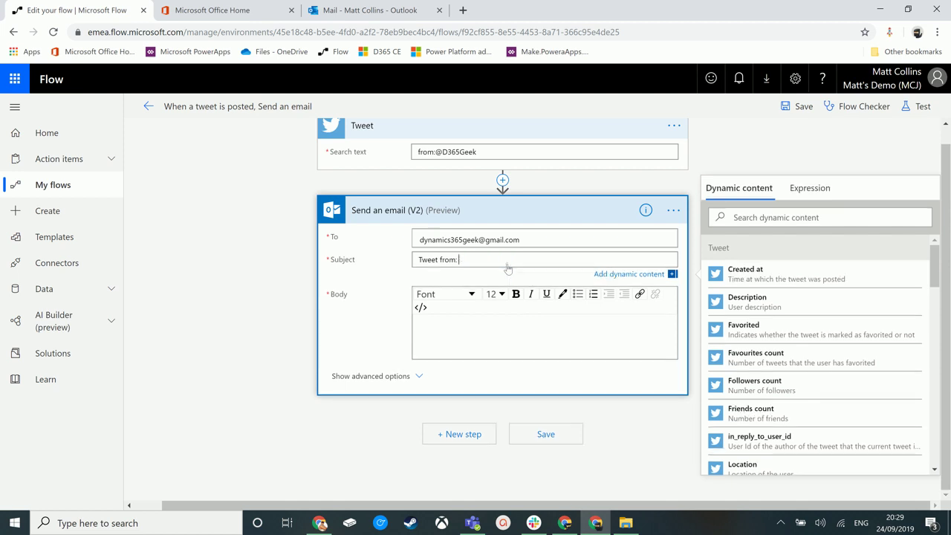
click(780, 217)
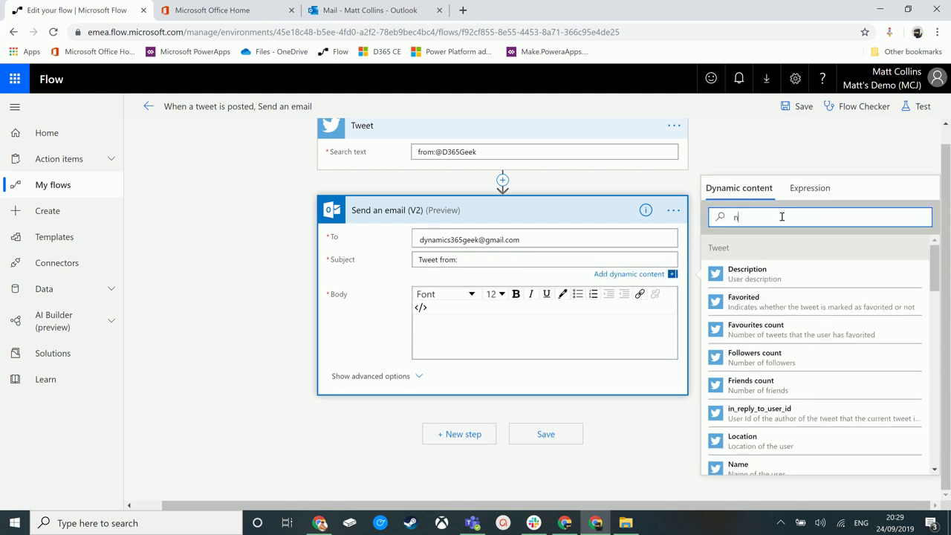
text(ame)
click(760, 279)
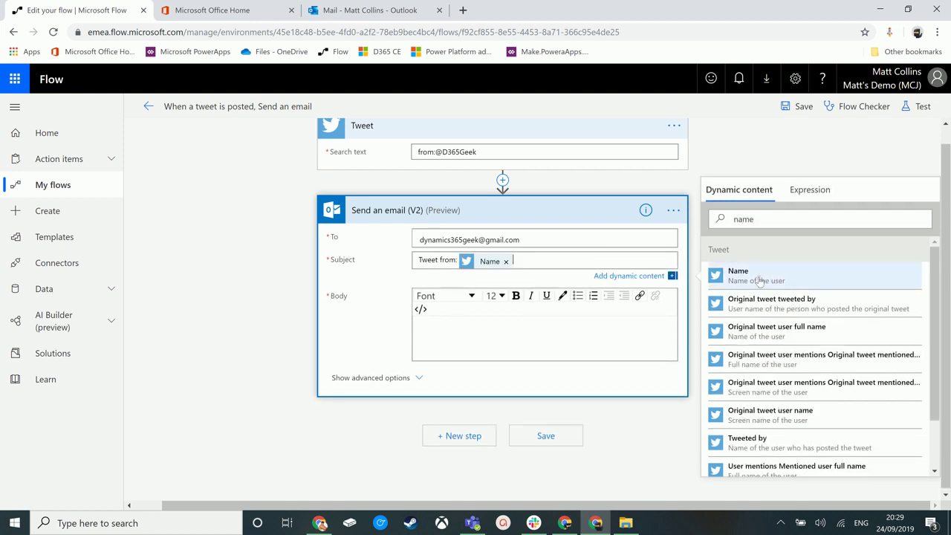
Add the line "When was this tweeted:" to the email body, followed by the tweet's Created at field
click(497, 325)
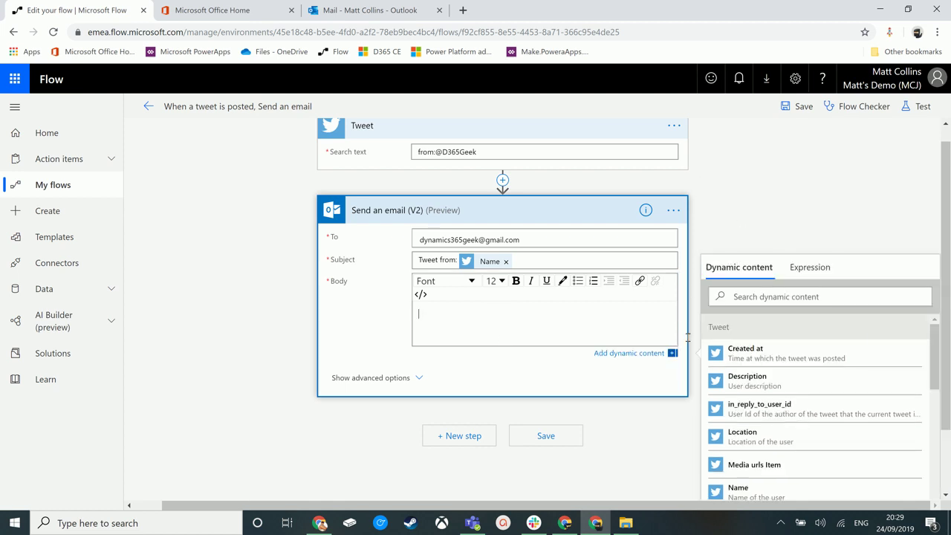
scroll(434, 321, down, 1)
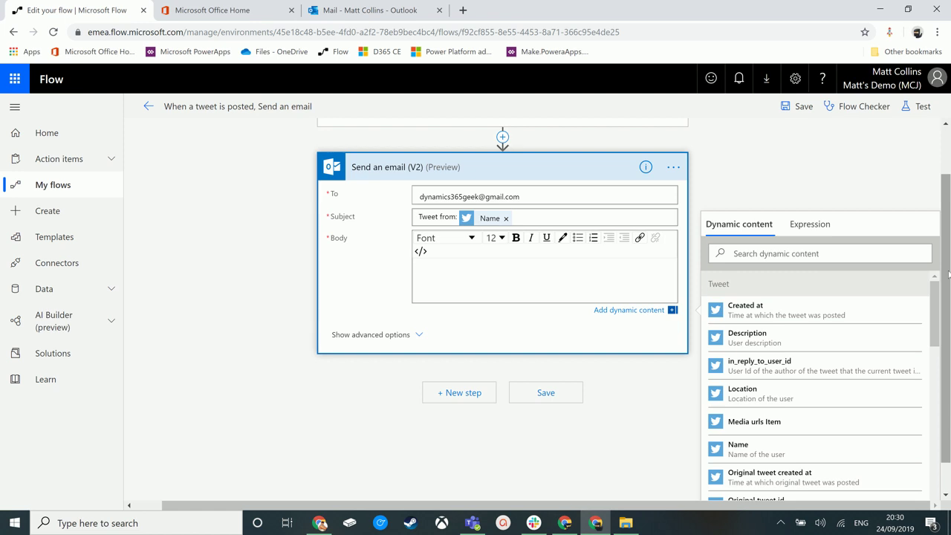
text(When was this tweeted:)
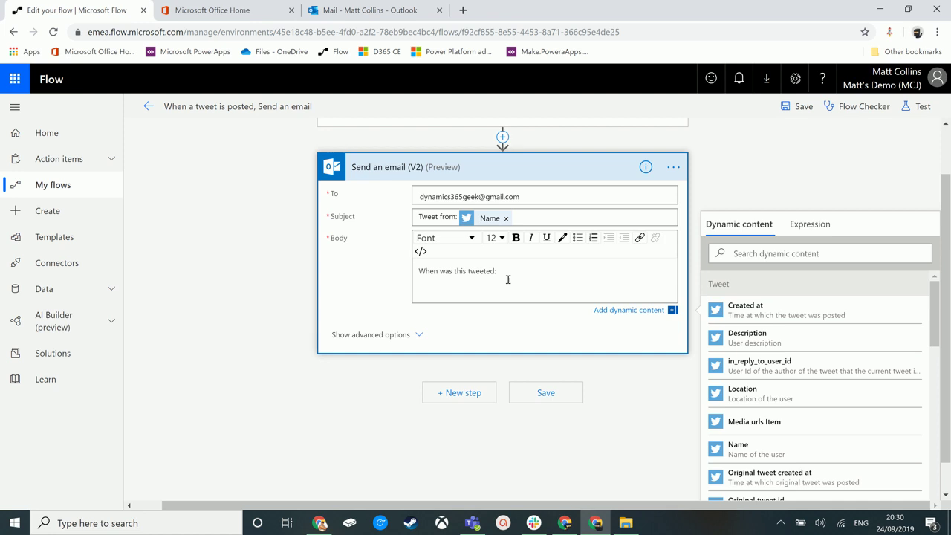
click(800, 255)
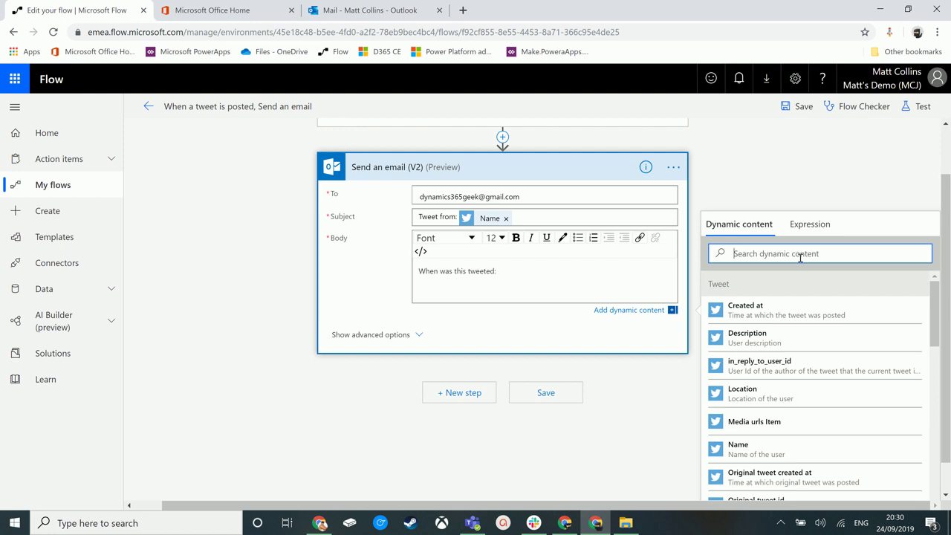
text(tim)
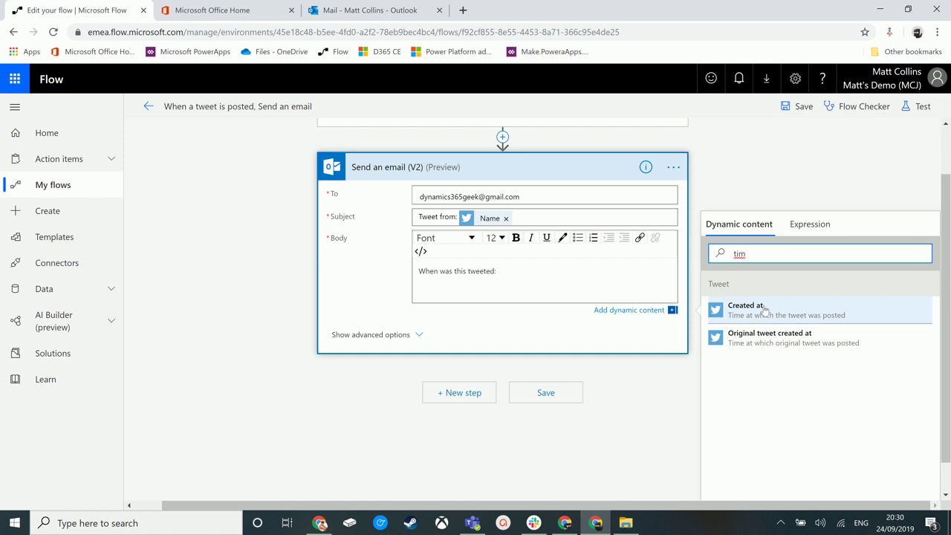
click(499, 271)
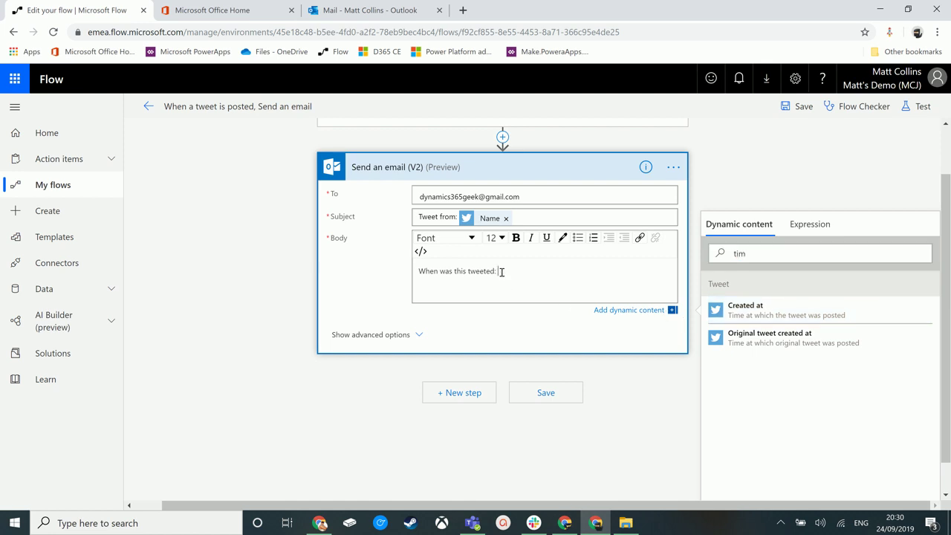
click(789, 309)
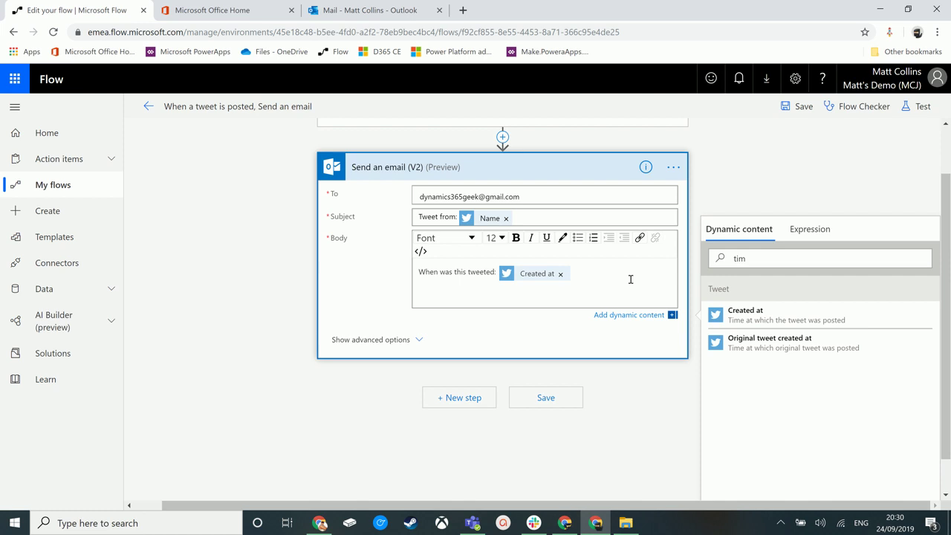
Add a second body line reading "What was the tweet:", followed by the Original tweet text field
key(Return)
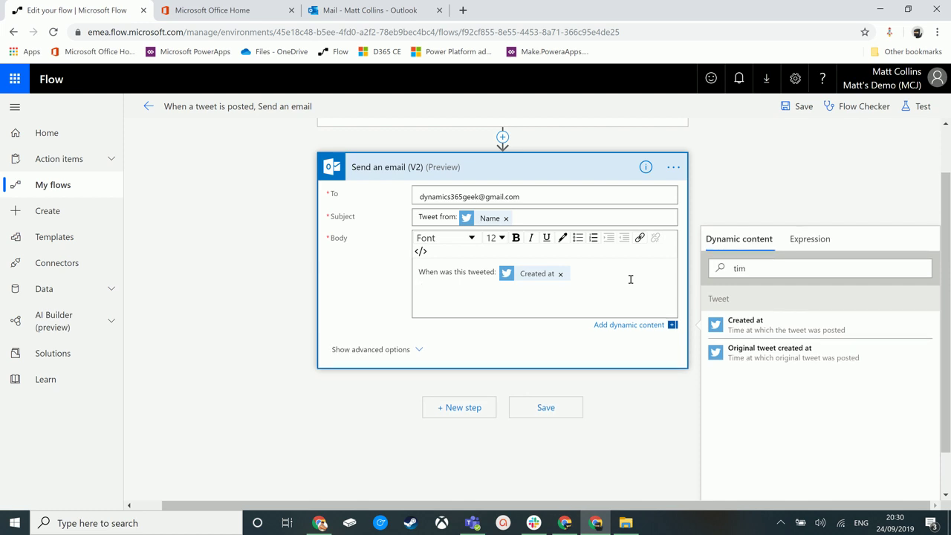
text(What was the tweet:)
click(739, 268)
double_click(739, 268)
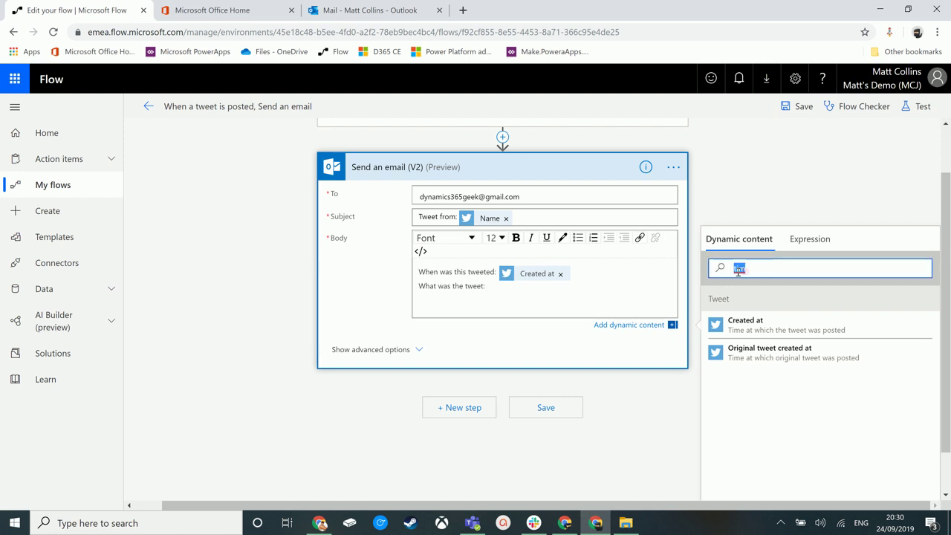
key(BackSpace)
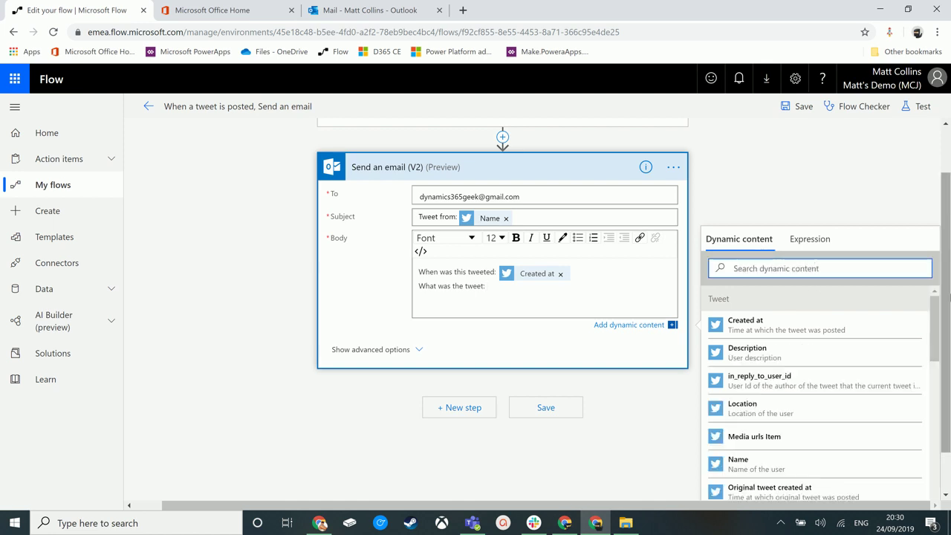
scroll(949, 211, down, 1)
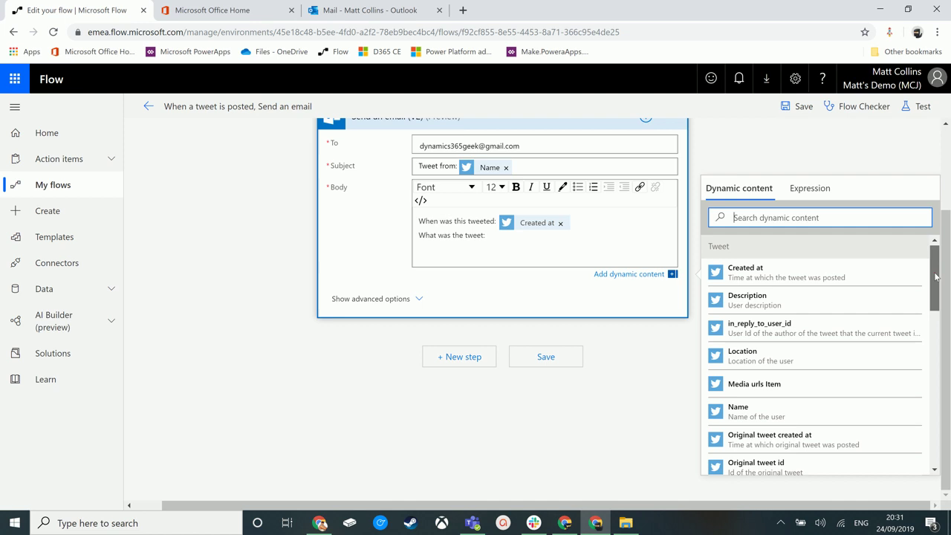
scroll(936, 289, down, 1)
scroll(935, 289, down, 2)
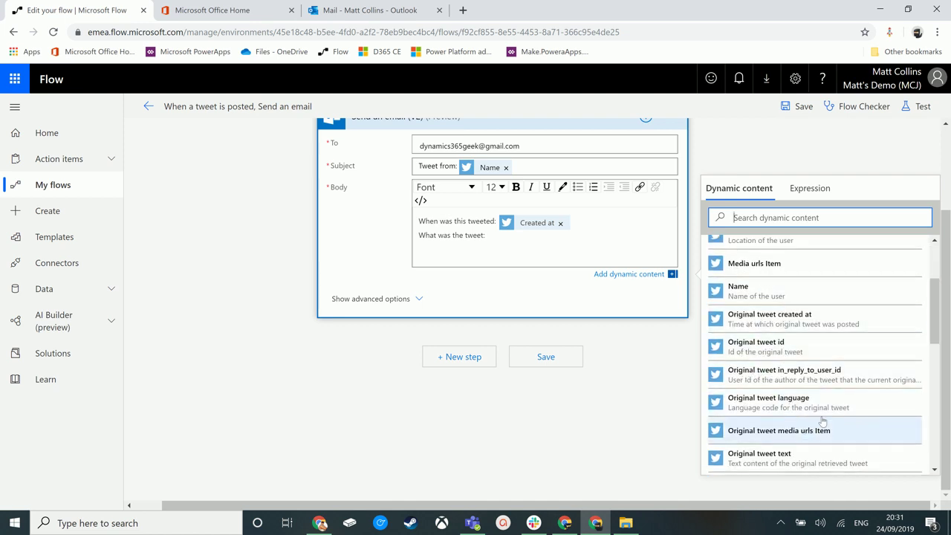
scroll(866, 392, down, 3)
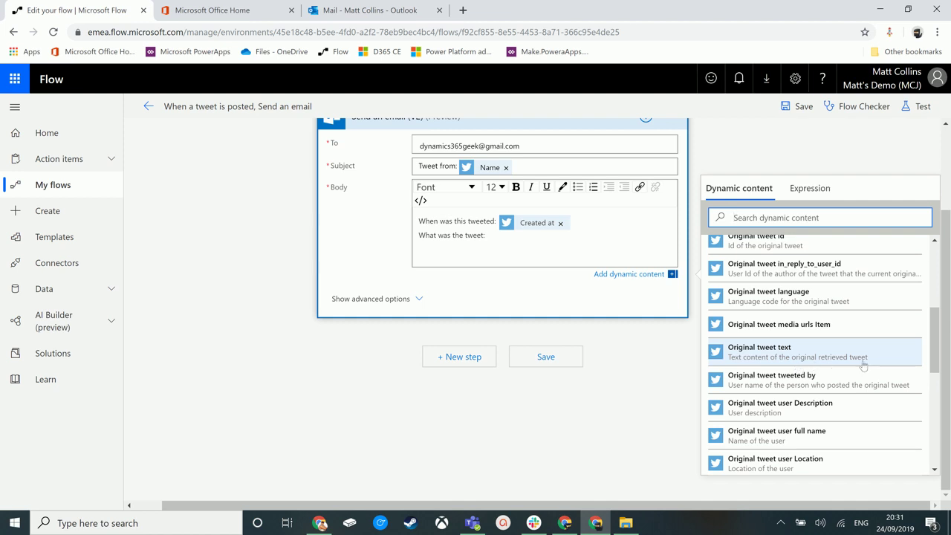
click(810, 355)
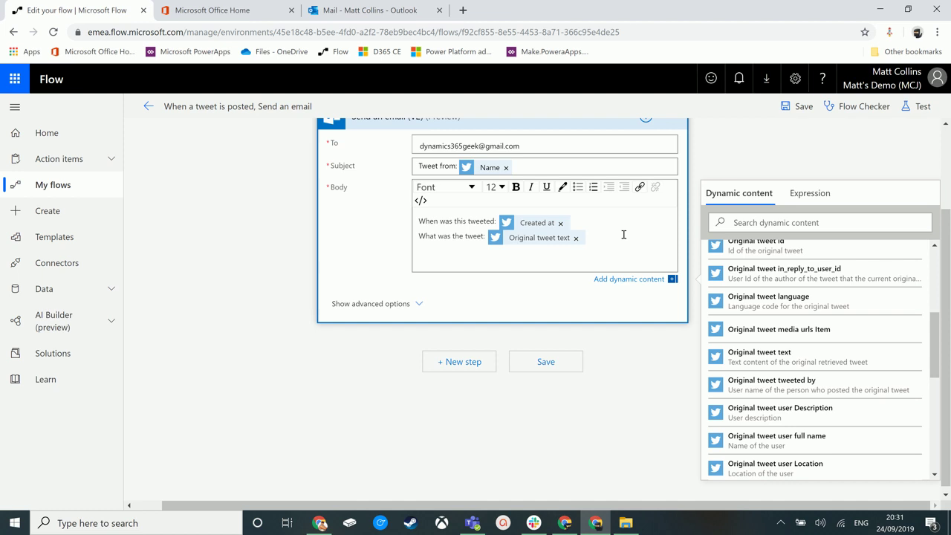
Add a third body line reading "Full name:", followed by the Original tweet user full name field
key(Return)
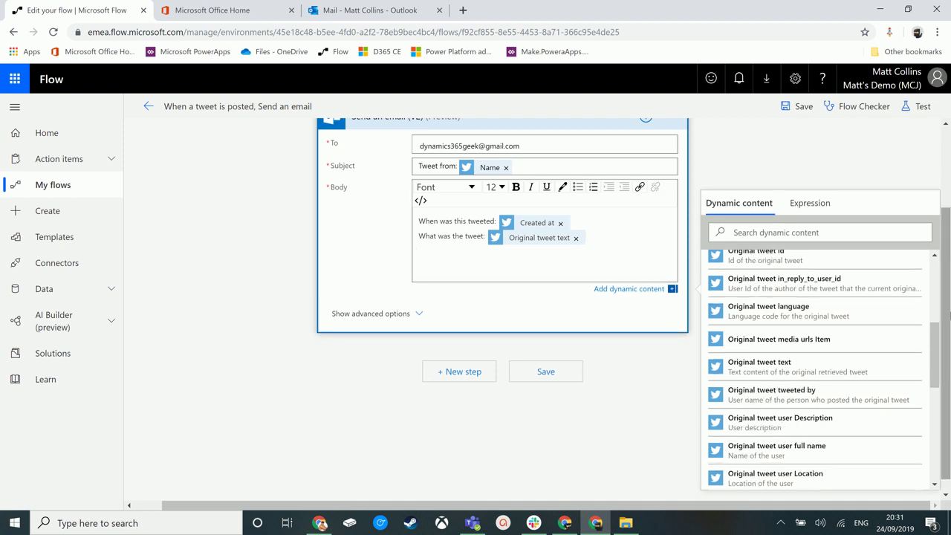
scroll(935, 350, down, 2)
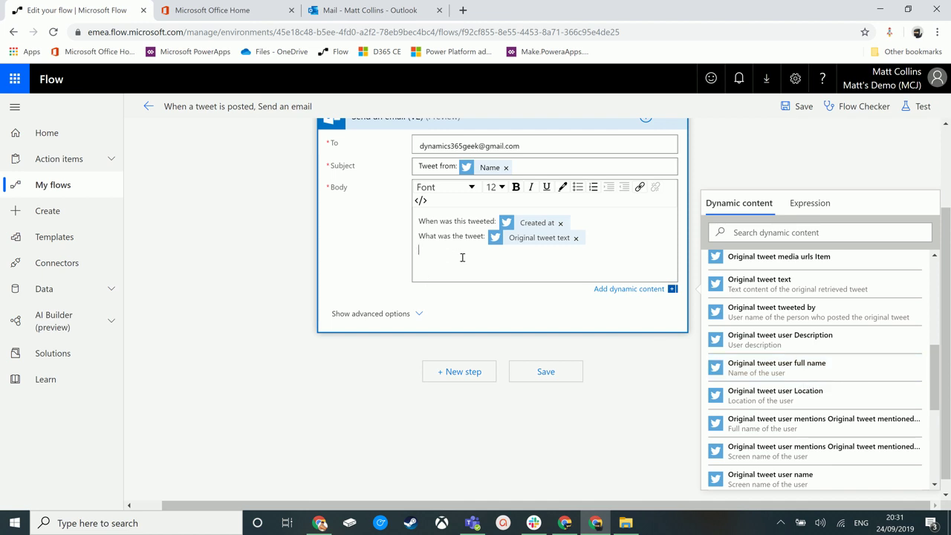
text(Full name:)
click(834, 371)
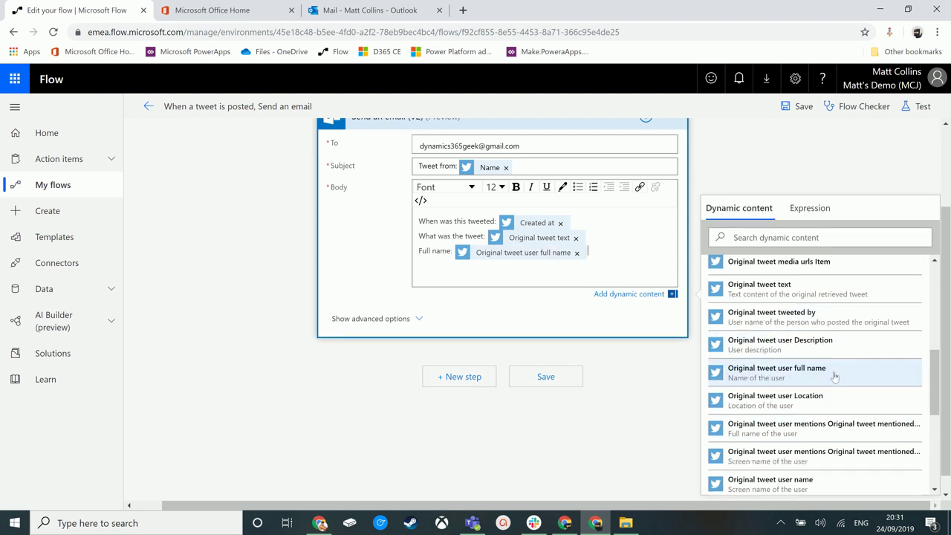
scroll(612, 362, up, 2)
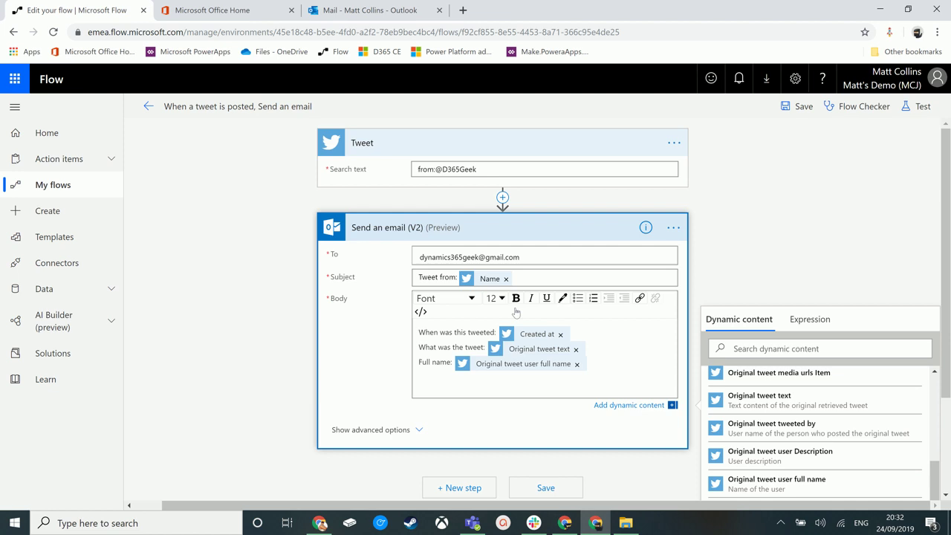
mouse_move(494, 283)
scroll(570, 379, down, 2)
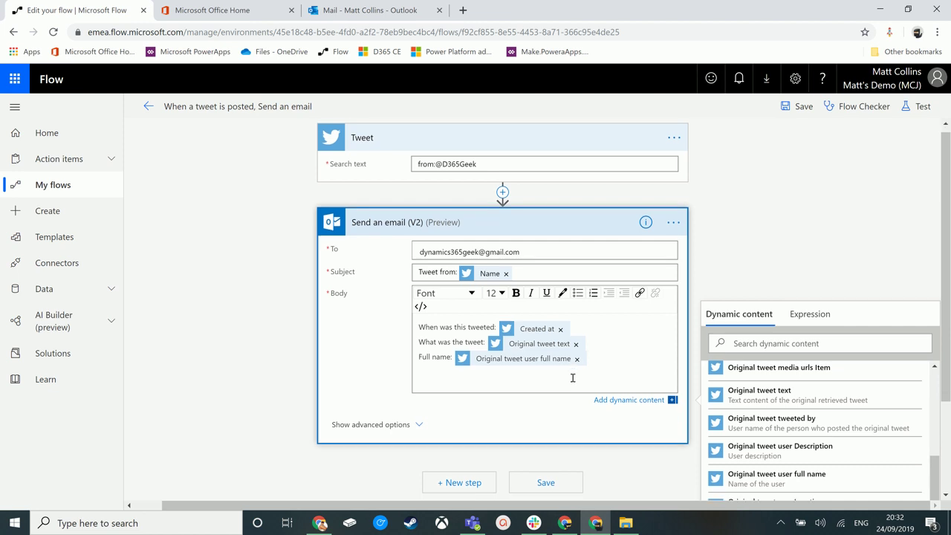
scroll(570, 379, up, 2)
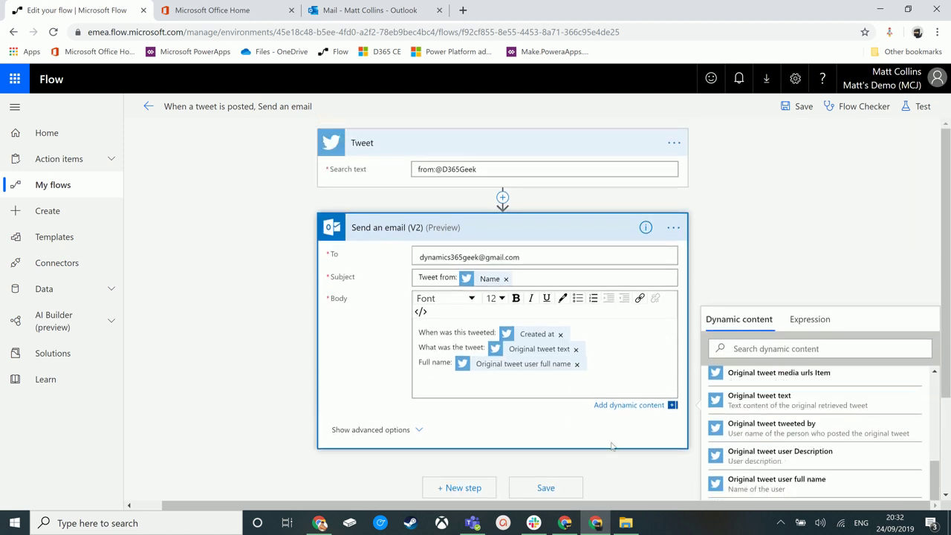